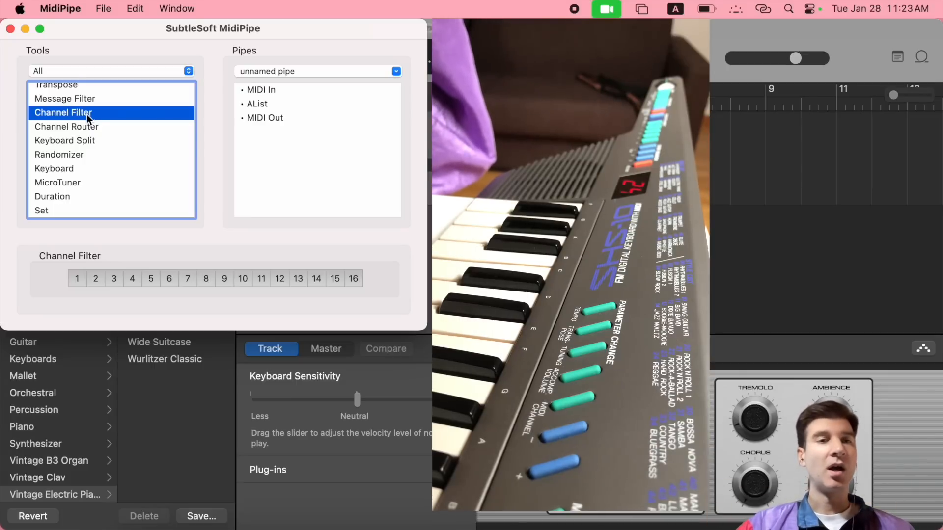
Add a Channel Filter tool to the pipe between MIDI In and AList.
{"action": "left_click", "coordinate": [81, 127]}
{"action": "left_click", "coordinate": [70, 113]}
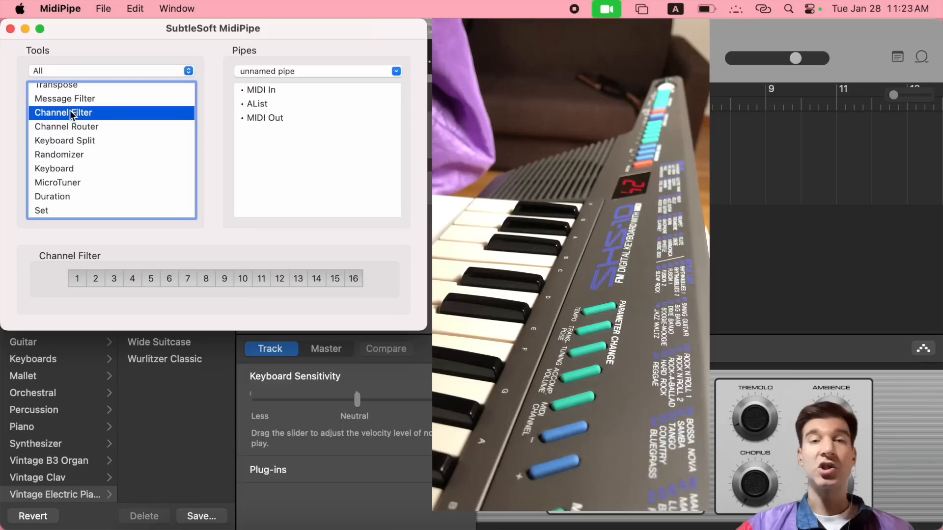
{"action": "left_click_drag", "start_coordinate": [70, 113], "coordinate": [275, 99]}
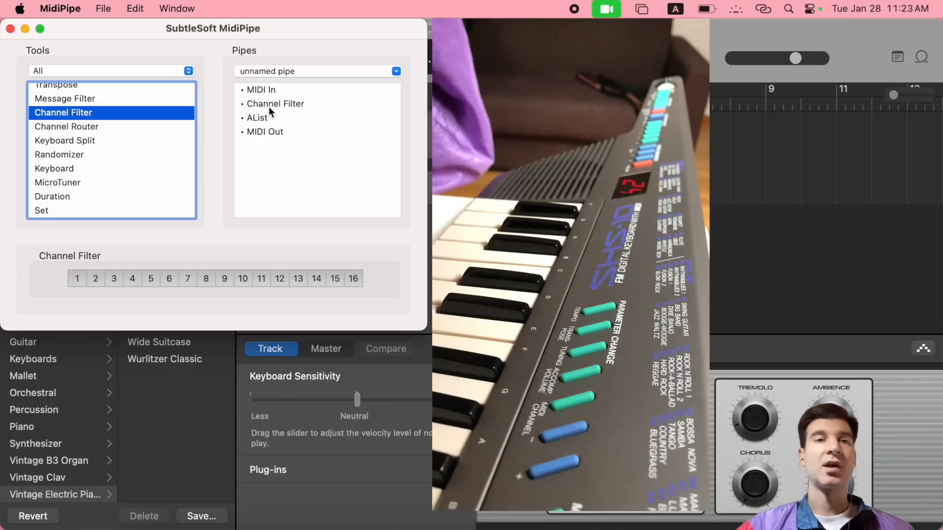
Review the settings of the MIDI In, MIDI Out and AList tools in the pipe.
{"action": "left_click", "coordinate": [269, 89]}
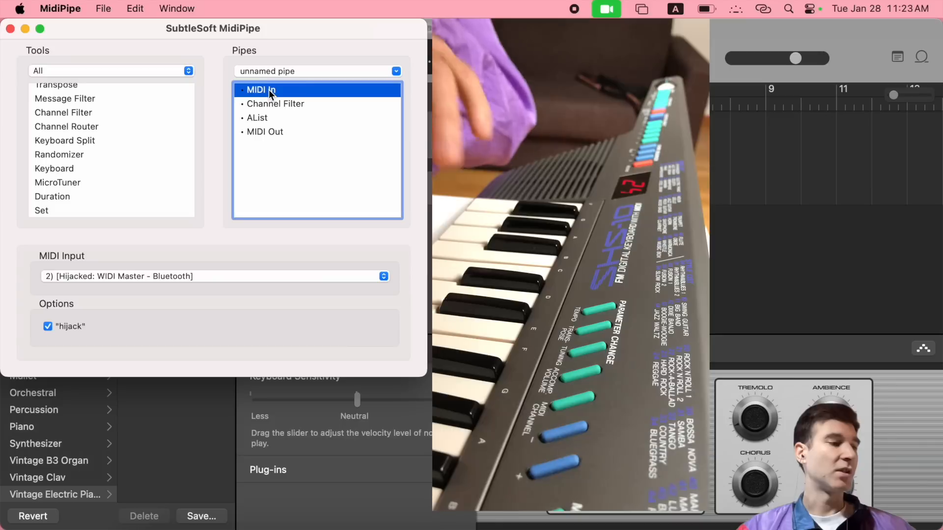
{"action": "left_click", "coordinate": [270, 135]}
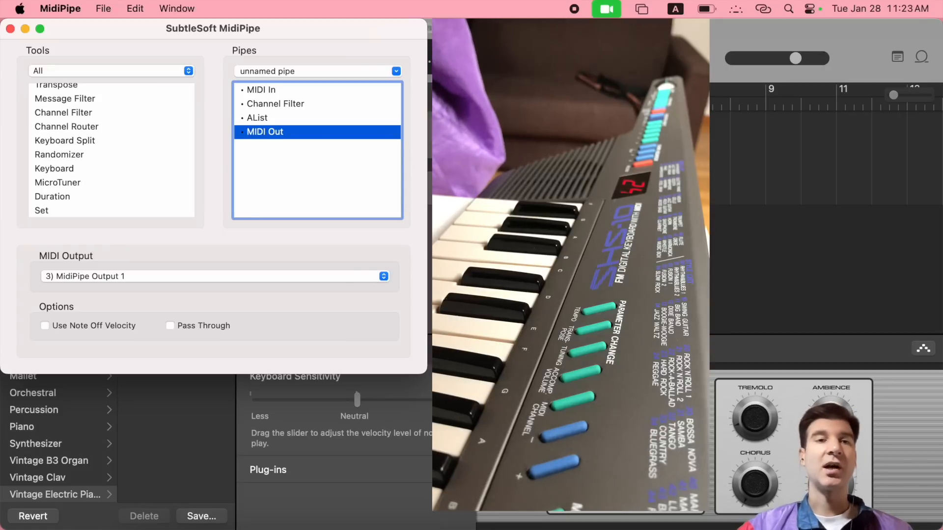
{"action": "key", "text": "Up"}
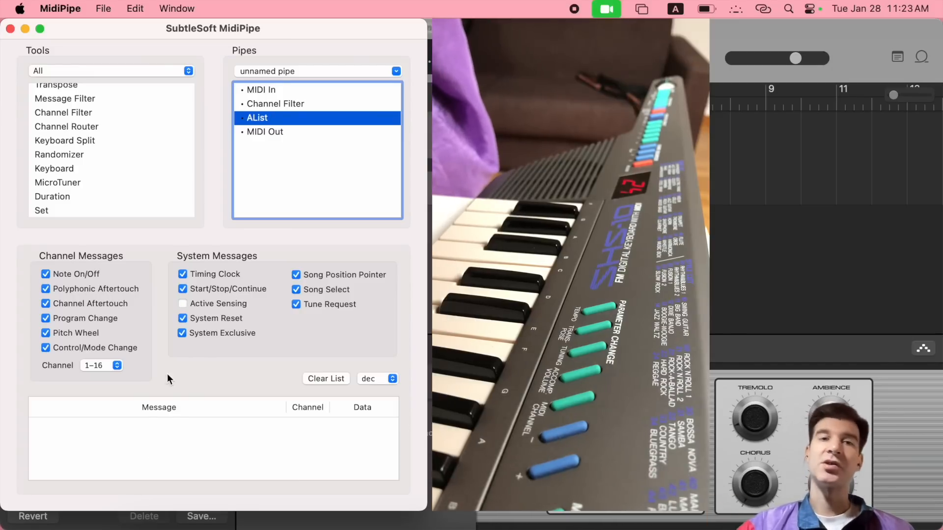
Enable channel 1 in the Channel Filter and check the incoming MIDI messages in AList.
{"action": "left_click", "coordinate": [296, 105]}
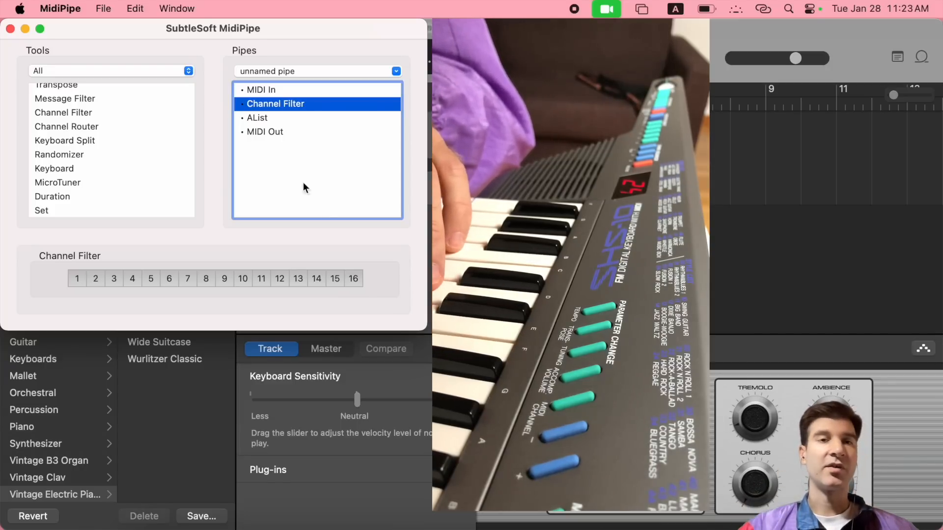
{"action": "left_click", "coordinate": [255, 118]}
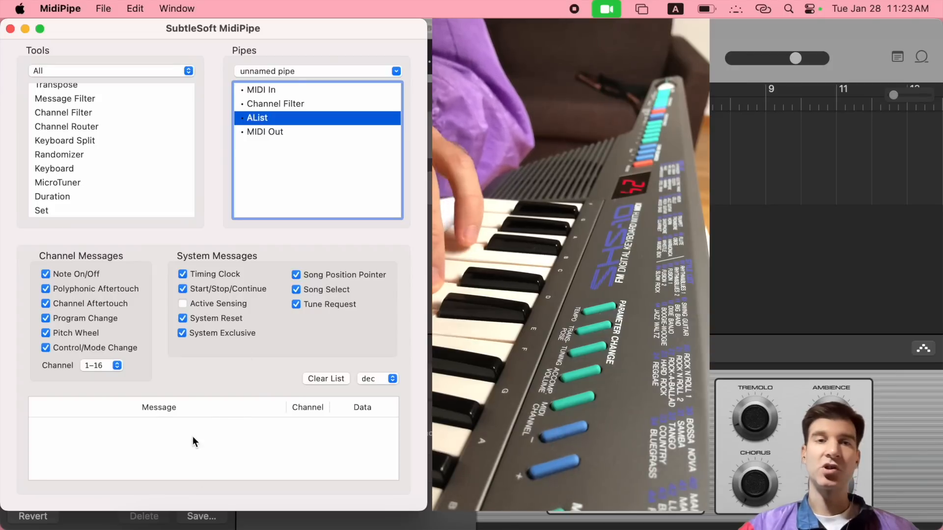
{"action": "left_click", "coordinate": [281, 104]}
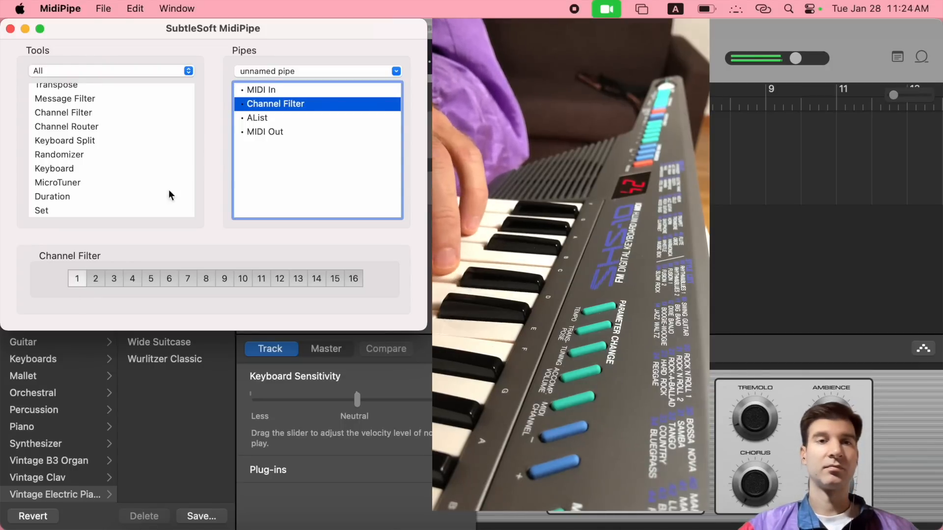
{"action": "left_click", "coordinate": [260, 118]}
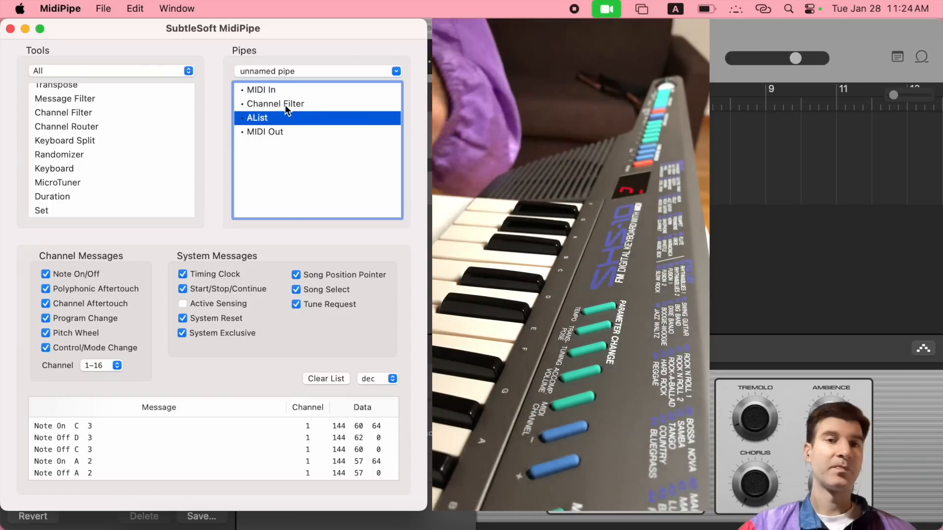
Review the Channel Filter's channels and clear AList's message list.
{"action": "left_click", "coordinate": [284, 103]}
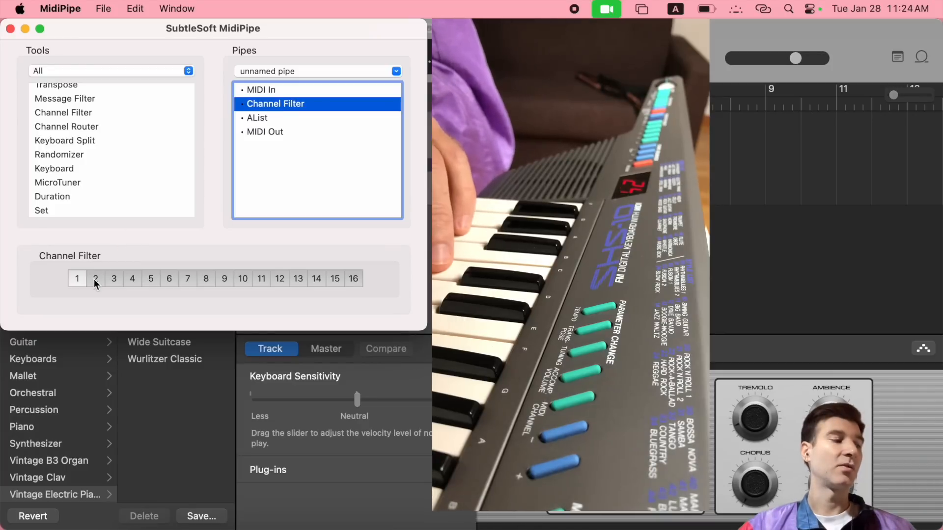
{"action": "left_click", "coordinate": [270, 118]}
{"action": "left_click", "coordinate": [324, 379]}
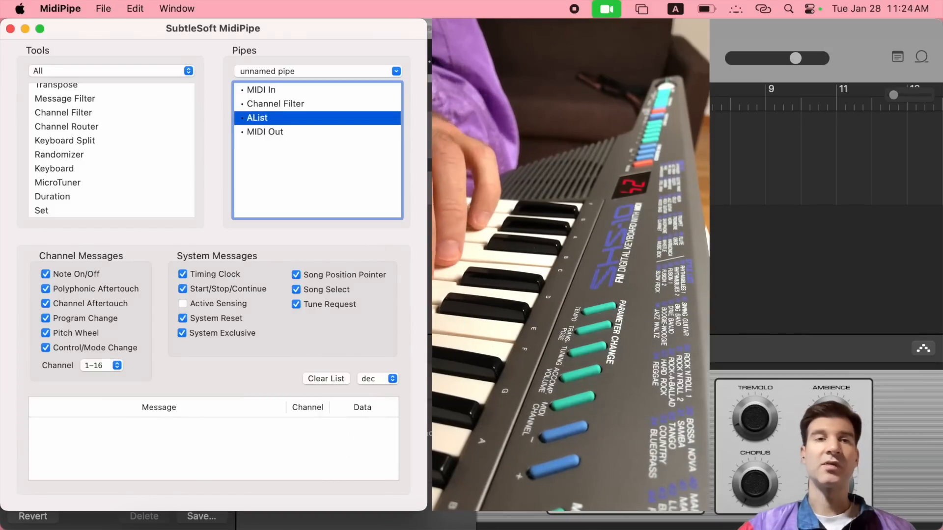
Also enable channels 3, 5 and 8 in the Channel Filter, and remove that filter from the pipe.
{"action": "key", "text": "Up"}
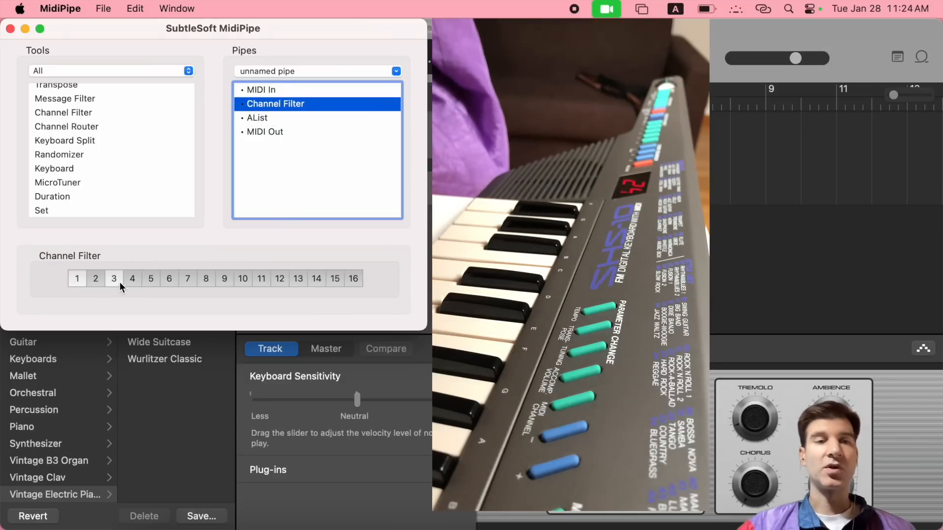
{"action": "left_click", "coordinate": [151, 279]}
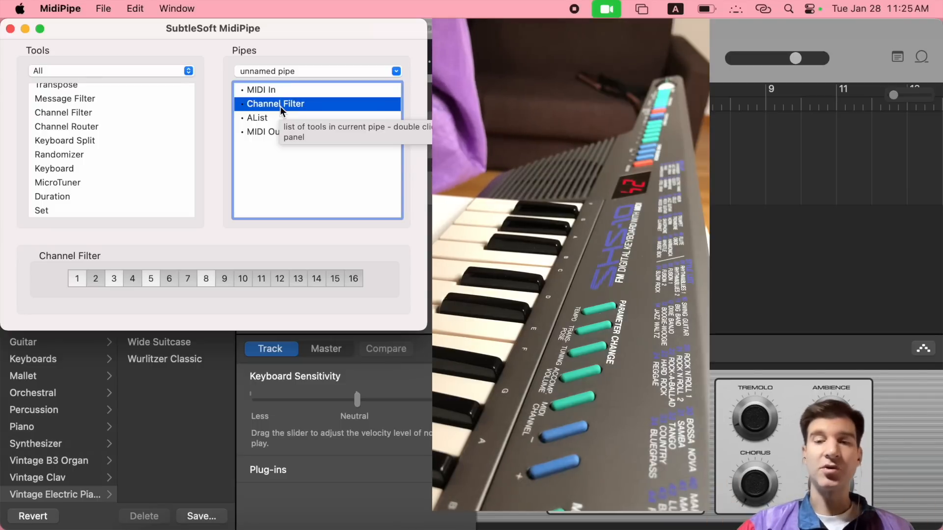
{"action": "key", "text": "BackSpace"}
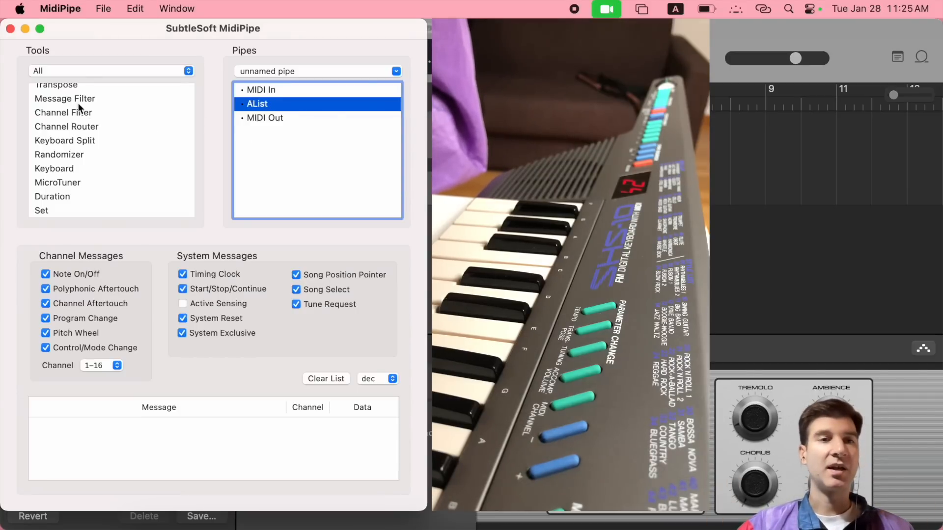
Insert a Message Filter between MIDI In and AList and compare its message options with those of AList.
{"action": "left_click_drag", "start_coordinate": [71, 101], "coordinate": [266, 100]}
{"action": "left_click", "coordinate": [275, 104]}
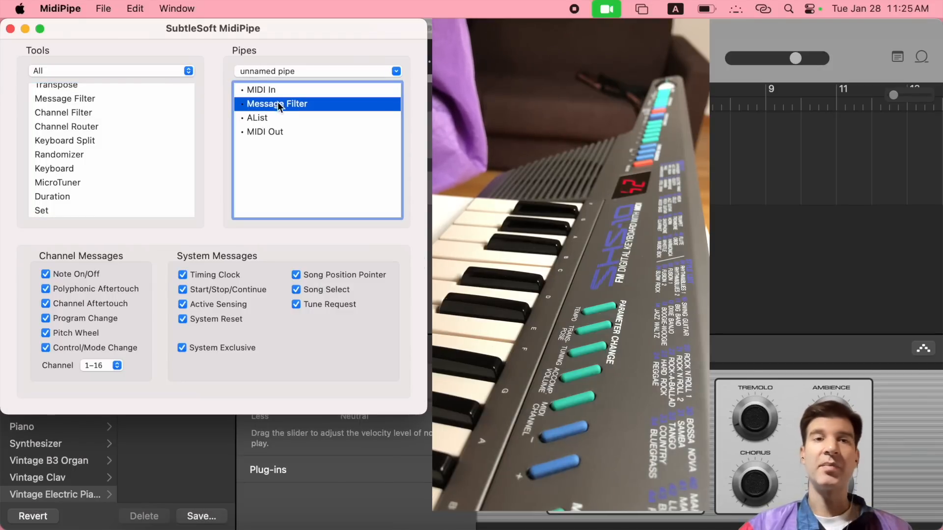
{"action": "left_click", "coordinate": [262, 116]}
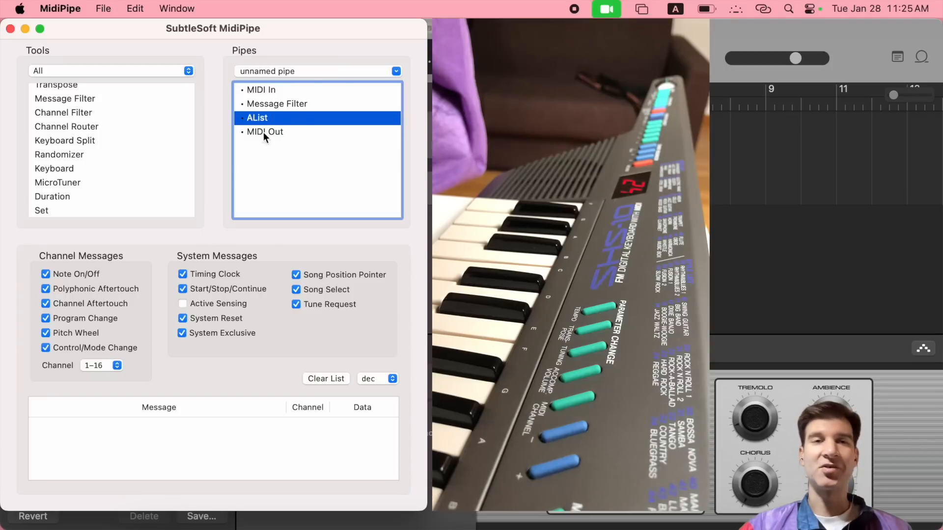
{"action": "left_click", "coordinate": [277, 106]}
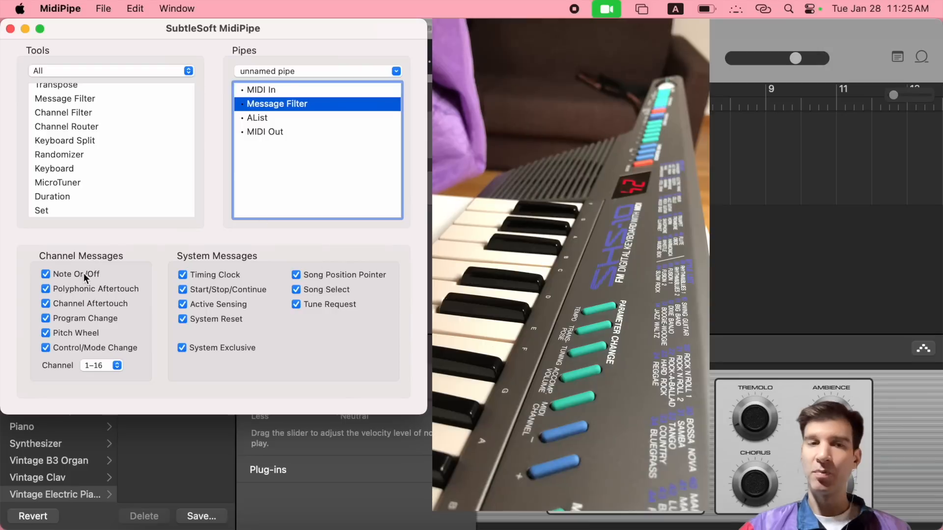
Disable Note On/Off messages in AList, compare with the Message Filter's options, and re-enable them in AList.
{"action": "left_click", "coordinate": [260, 120]}
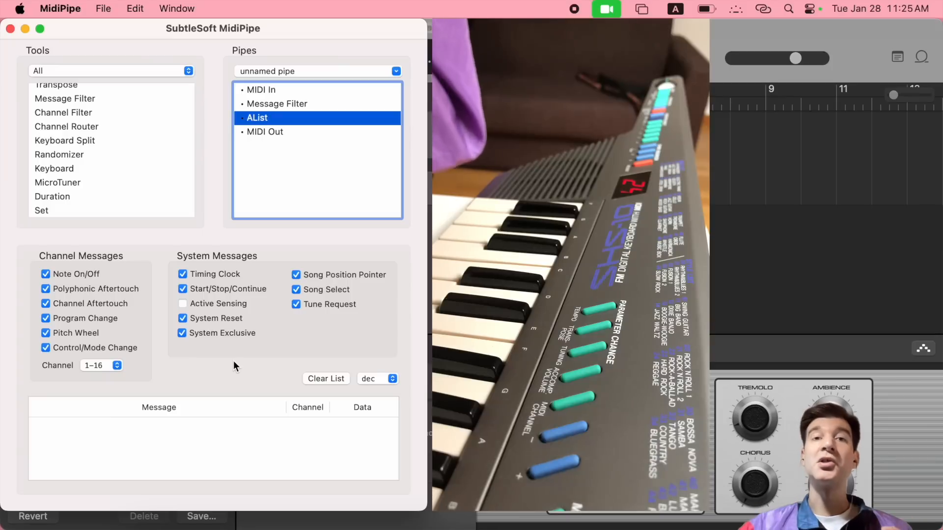
{"action": "left_click", "coordinate": [46, 275]}
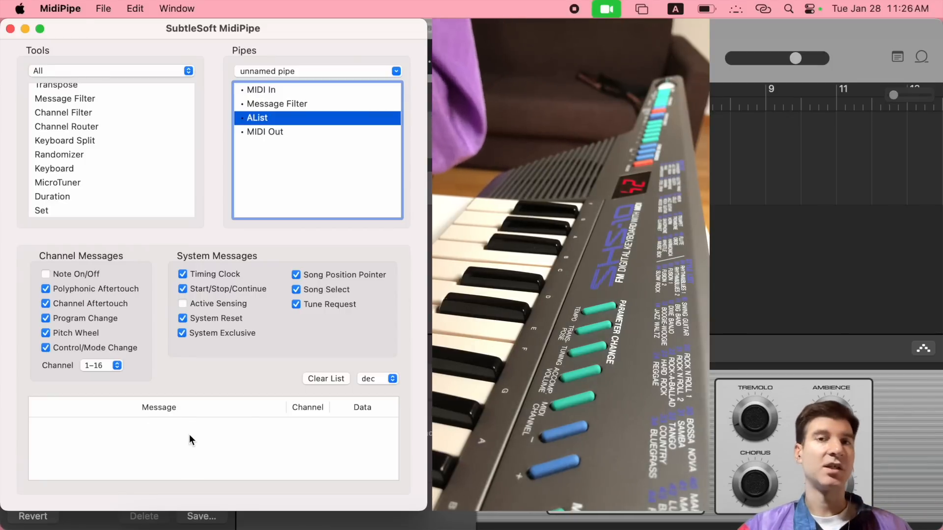
{"action": "left_click", "coordinate": [281, 104]}
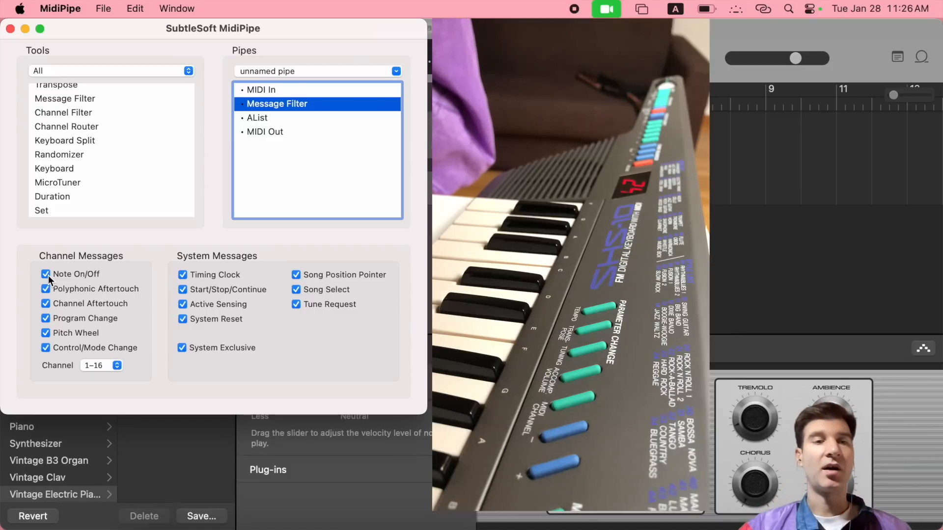
{"action": "left_click", "coordinate": [254, 118]}
{"action": "left_click", "coordinate": [270, 104]}
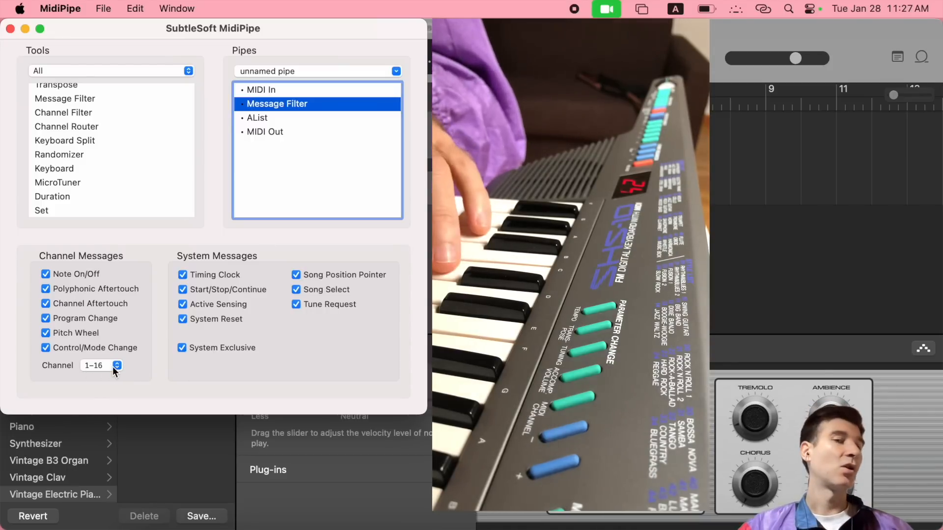
{"action": "left_click", "coordinate": [97, 365]}
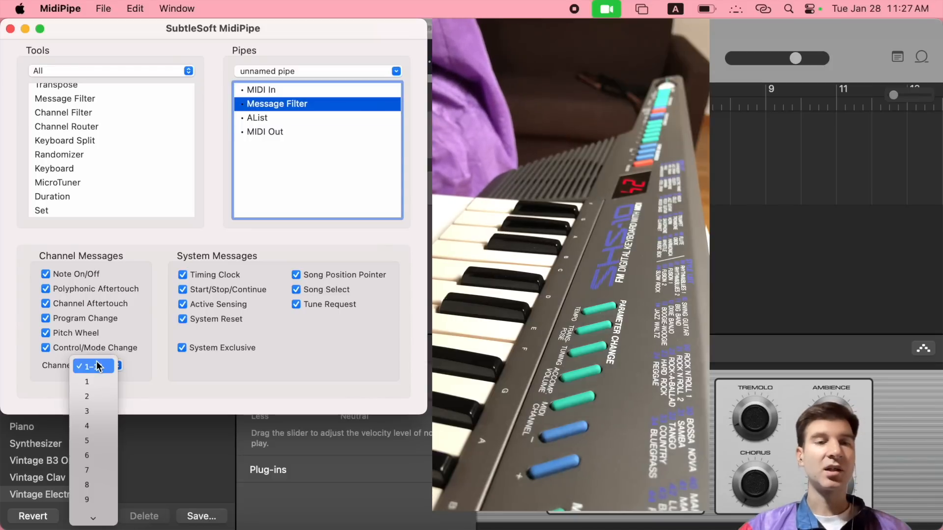
{"action": "left_click", "coordinate": [96, 377]}
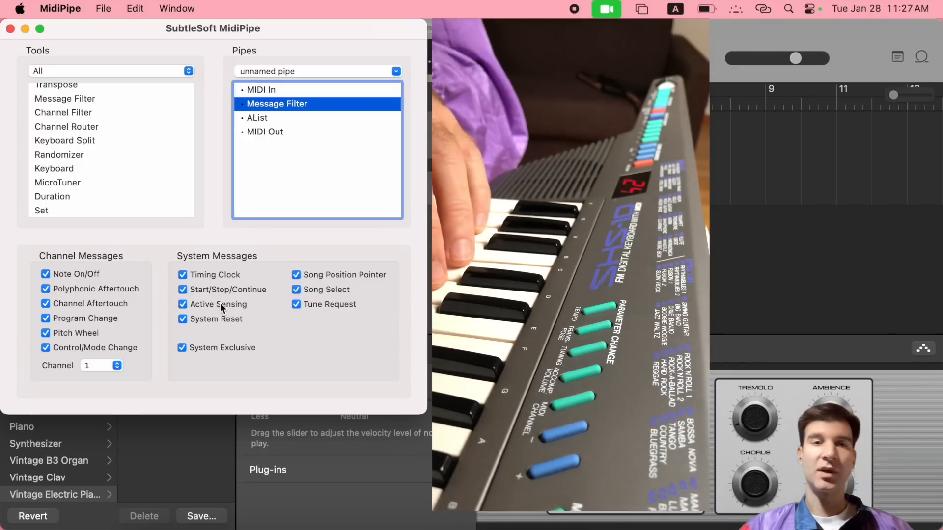
Disable Note On/Off messages in the channel 1 Message Filter and check the incoming messages in AList.
{"action": "left_click", "coordinate": [258, 121]}
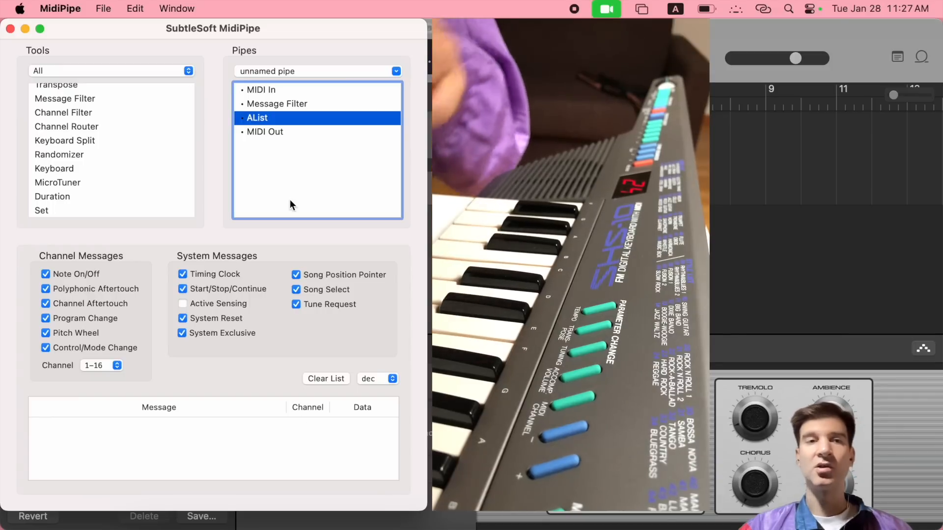
{"action": "left_click", "coordinate": [287, 105]}
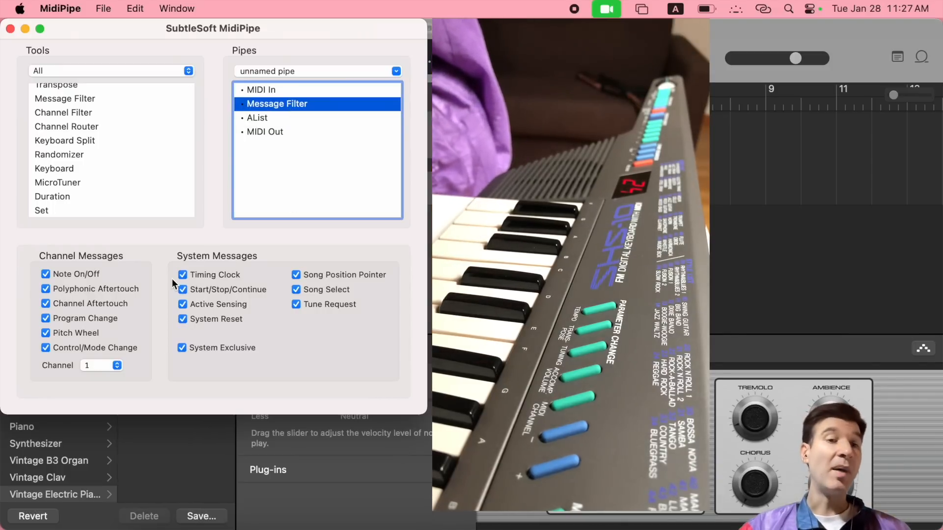
{"action": "left_click", "coordinate": [45, 274]}
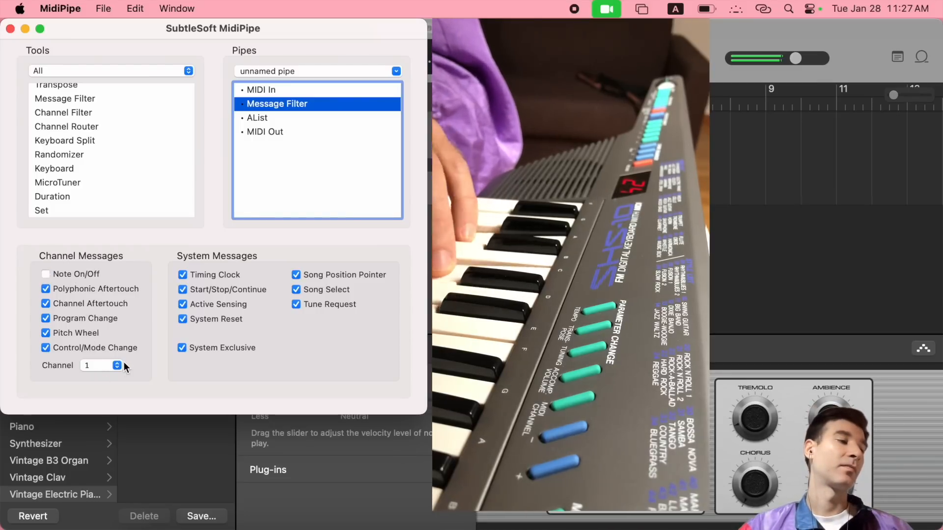
{"action": "left_click", "coordinate": [250, 118]}
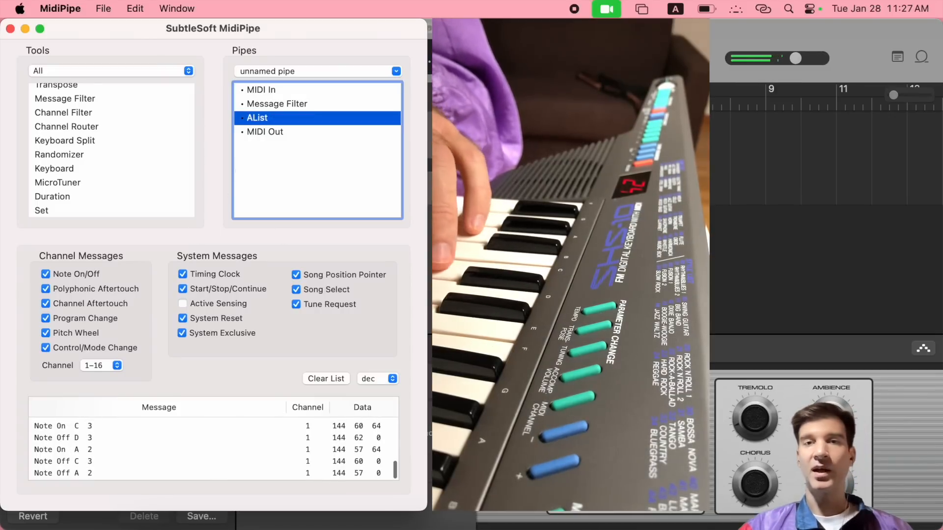
{"action": "left_click", "coordinate": [278, 104]}
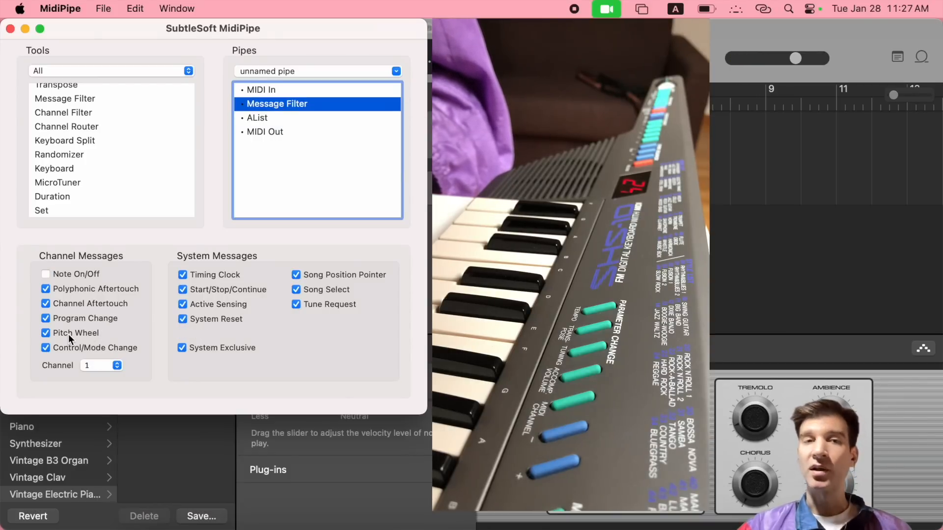
{"action": "left_click", "coordinate": [258, 119]}
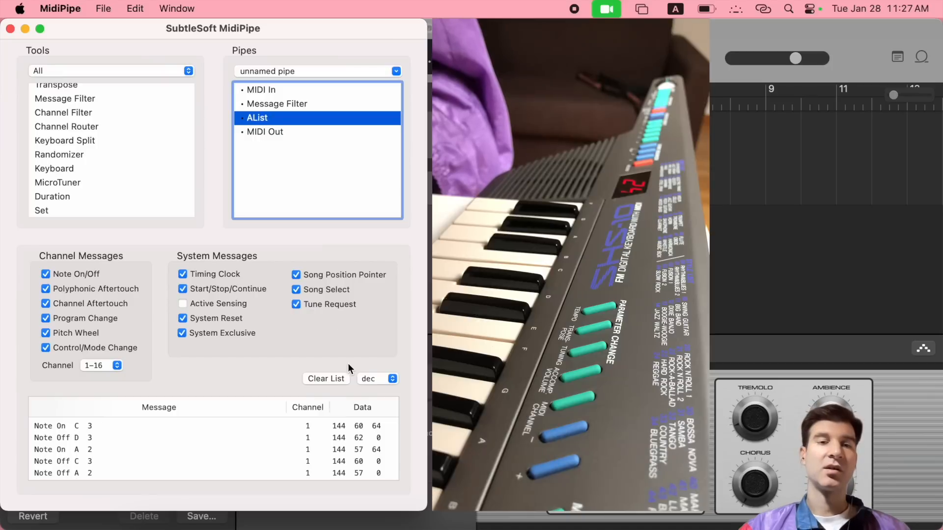
{"action": "left_click", "coordinate": [332, 380]}
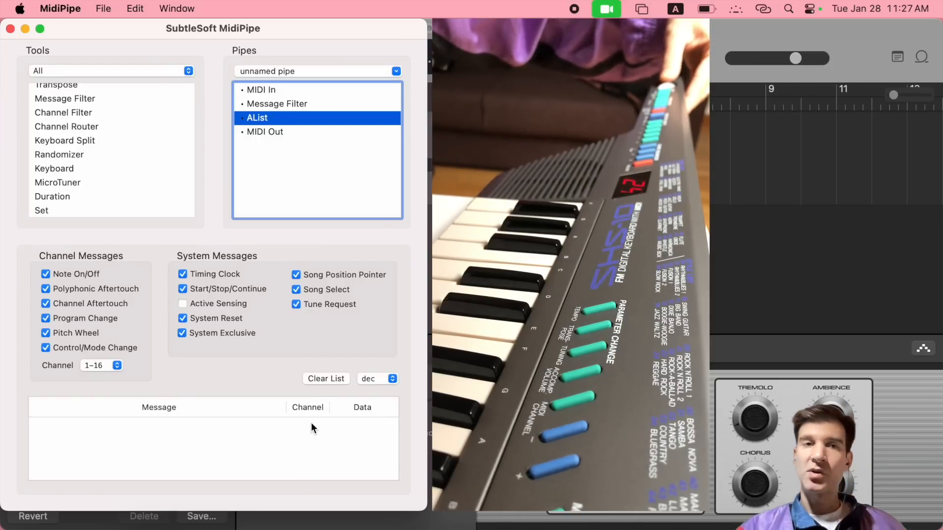
Insert a second Message Filter before AList, set to channel 2 with Pitch Wheel messages disabled, and check AList.
{"action": "left_click", "coordinate": [290, 105]}
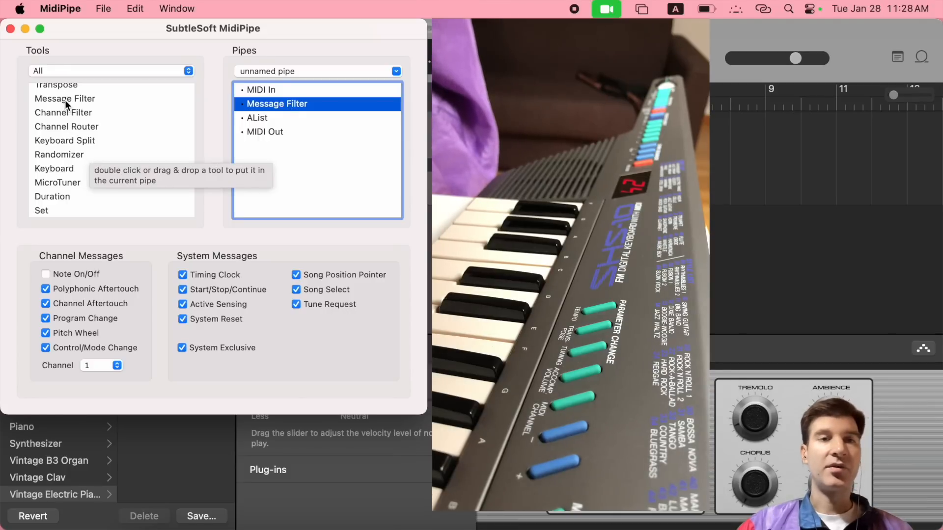
{"action": "left_click_drag", "start_coordinate": [65, 99], "coordinate": [276, 114]}
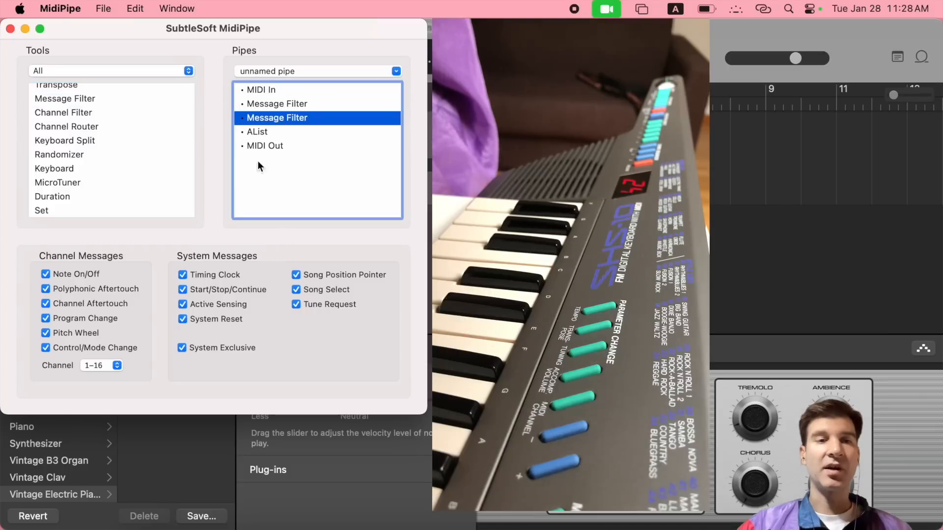
{"action": "left_click", "coordinate": [108, 367]}
{"action": "left_click", "coordinate": [96, 393]}
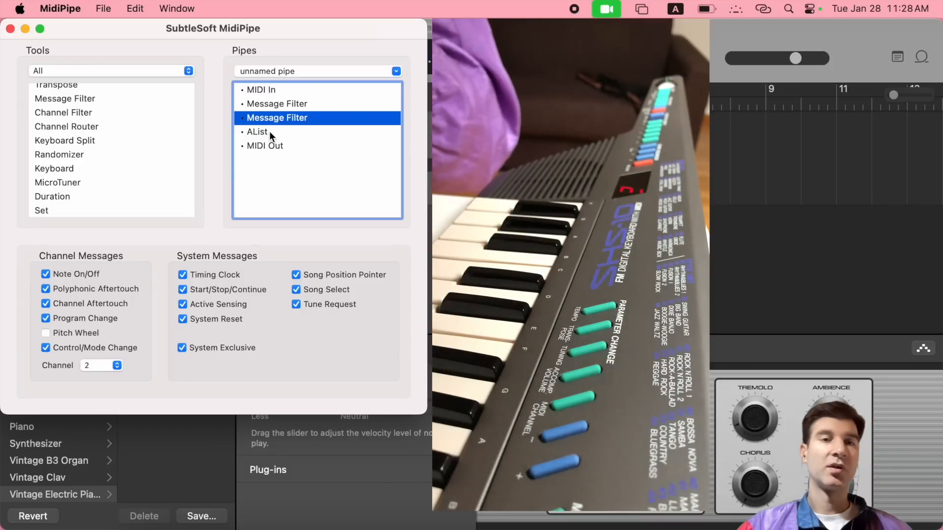
{"action": "left_click", "coordinate": [268, 132]}
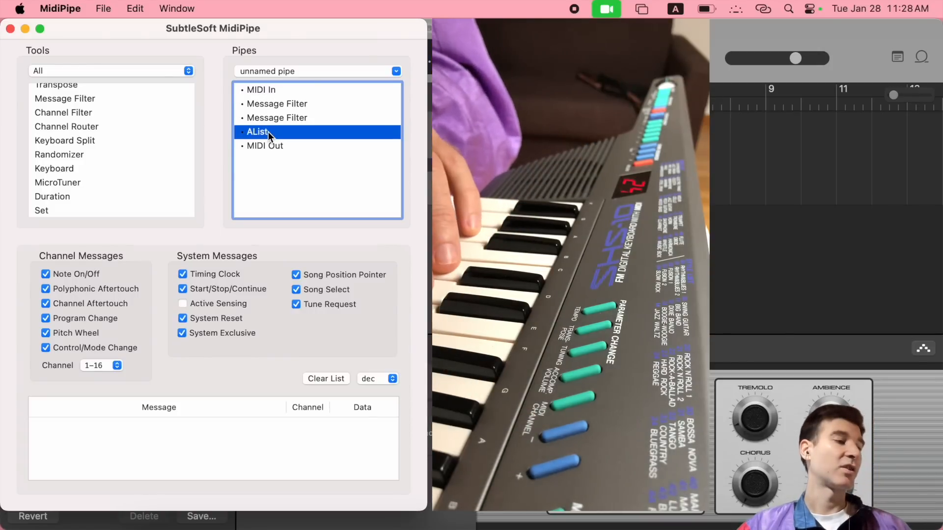
{"action": "left_click", "coordinate": [276, 122]}
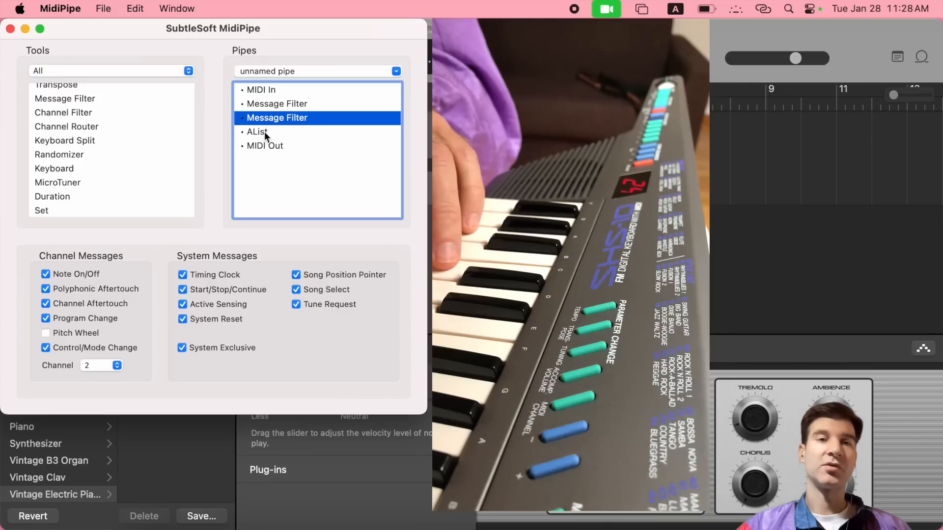
Check the incoming messages in AList and compare the settings of the channel 1 and channel 2 Message Filters.
{"action": "left_click", "coordinate": [264, 131]}
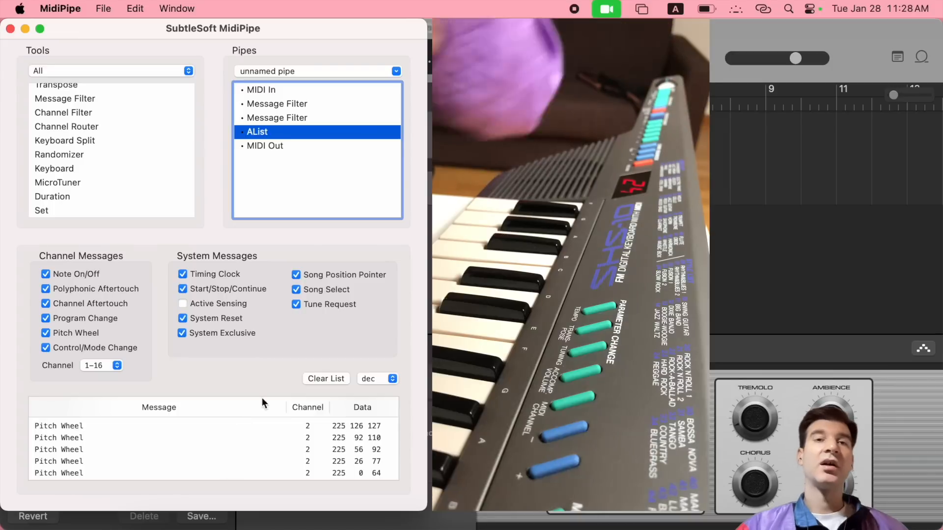
{"action": "left_click", "coordinate": [283, 119]}
{"action": "left_click", "coordinate": [274, 102]}
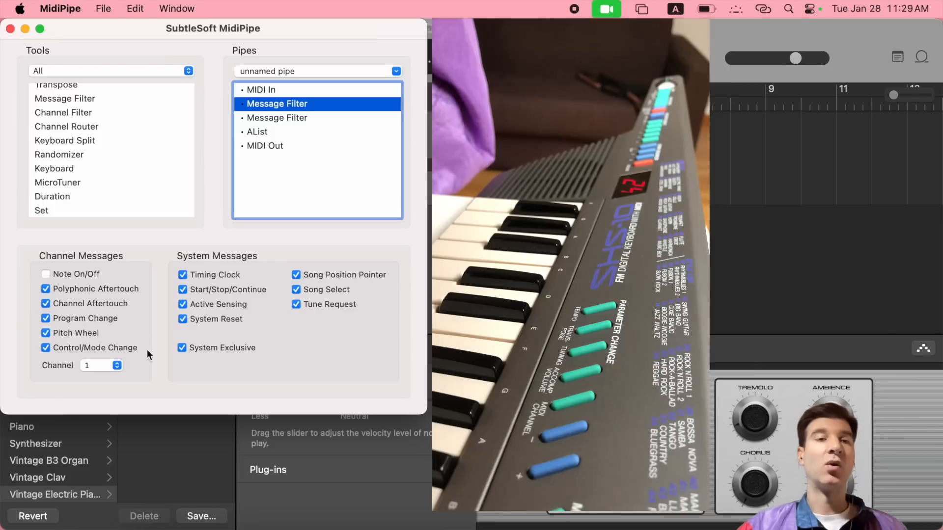
{"action": "left_click", "coordinate": [262, 122]}
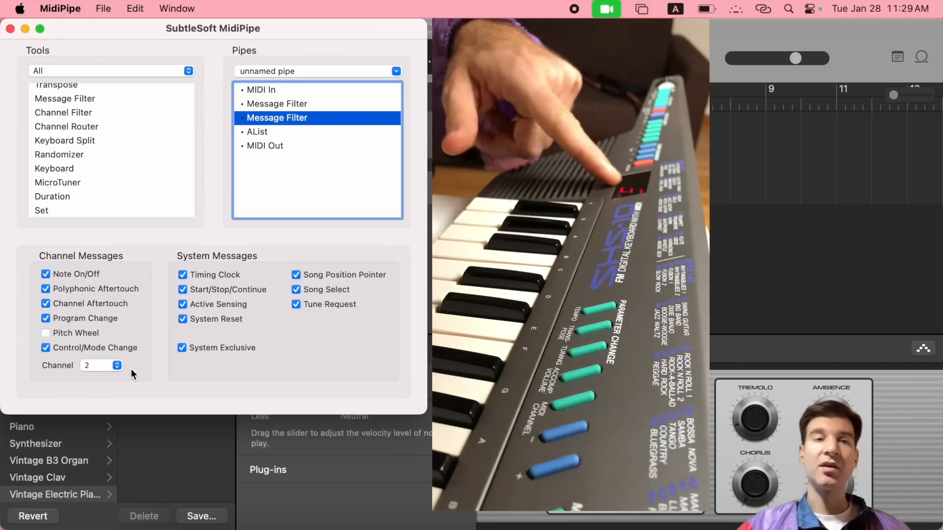
{"action": "left_click", "coordinate": [283, 99]}
{"action": "left_click", "coordinate": [287, 117]}
{"action": "left_click", "coordinate": [282, 106]}
{"action": "left_click", "coordinate": [283, 115]}
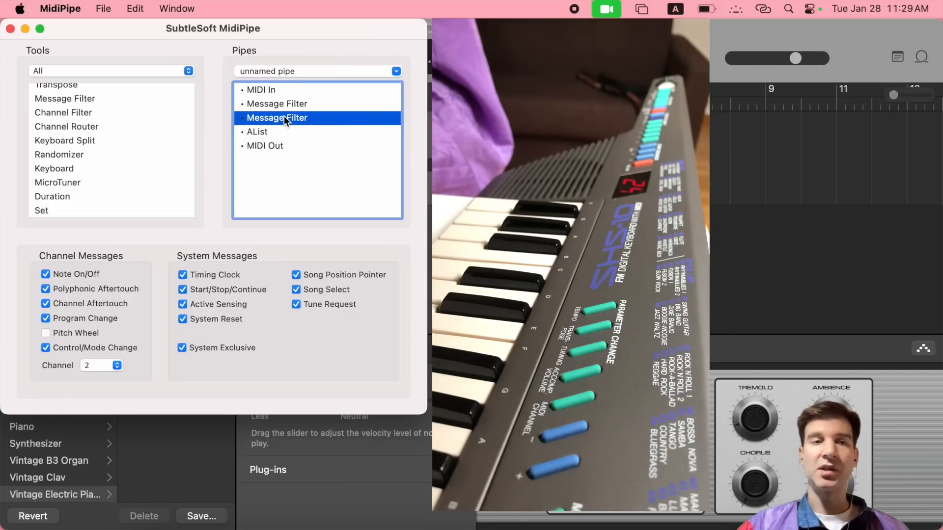
{"action": "left_click", "coordinate": [258, 132]}
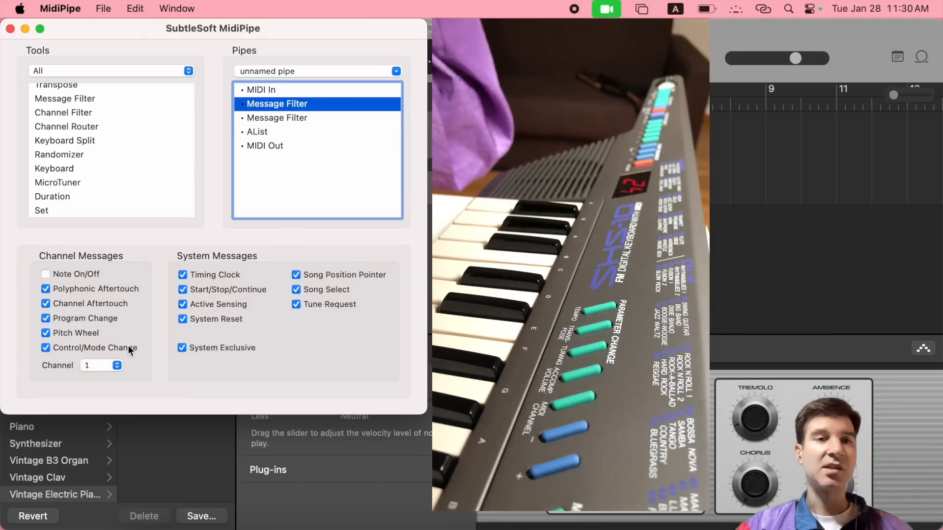
{"action": "left_click", "coordinate": [301, 117]}
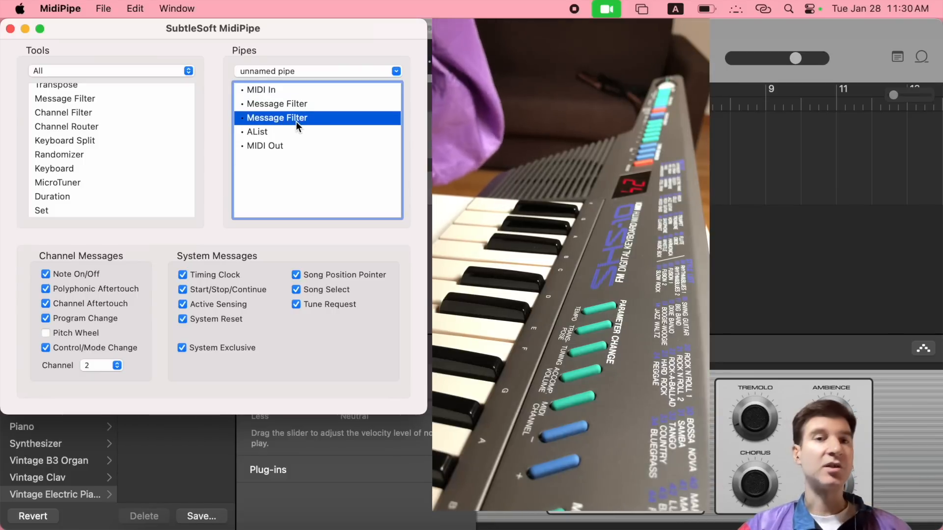
Insert a third Message Filter before AList, set to channel 3 with Control/Mode Change messages disabled, and clear the message list in AList.
{"action": "left_click_drag", "start_coordinate": [54, 98], "coordinate": [267, 130]}
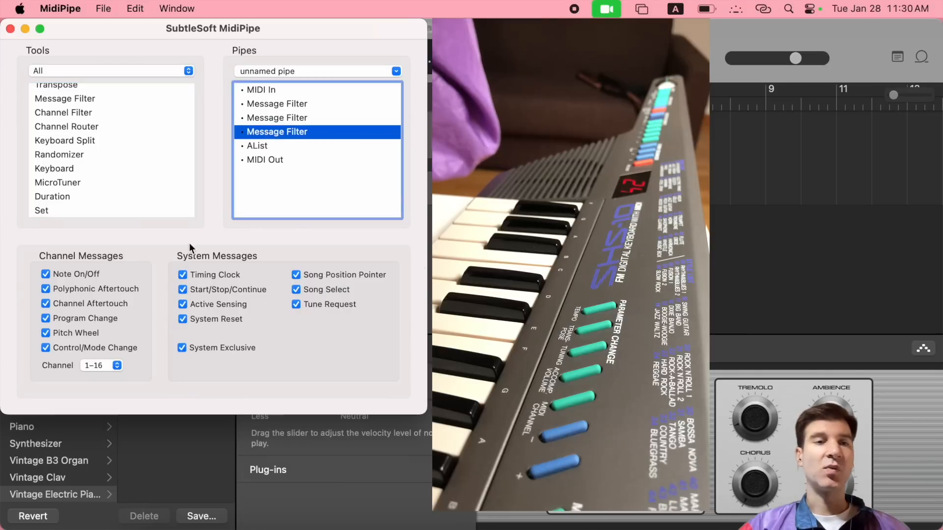
{"action": "left_click", "coordinate": [115, 367]}
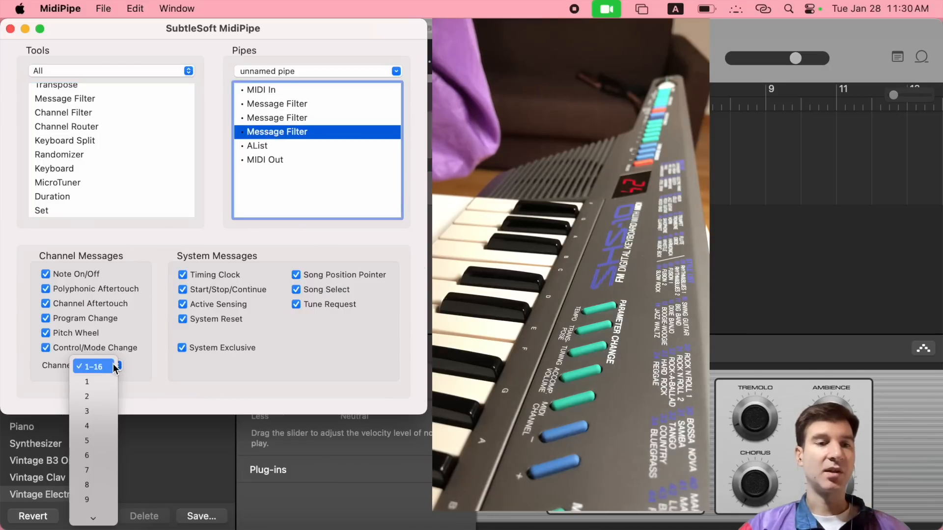
{"action": "left_click", "coordinate": [96, 412]}
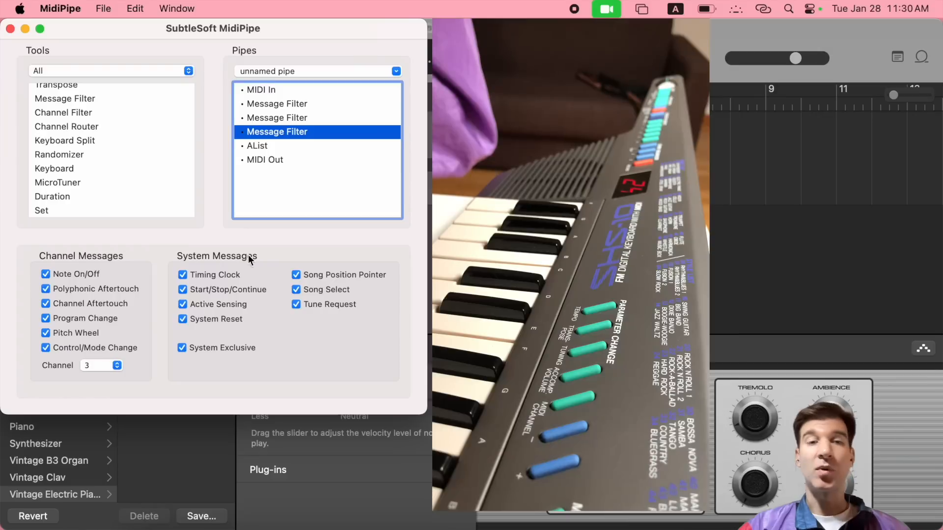
{"action": "left_click", "coordinate": [45, 348]}
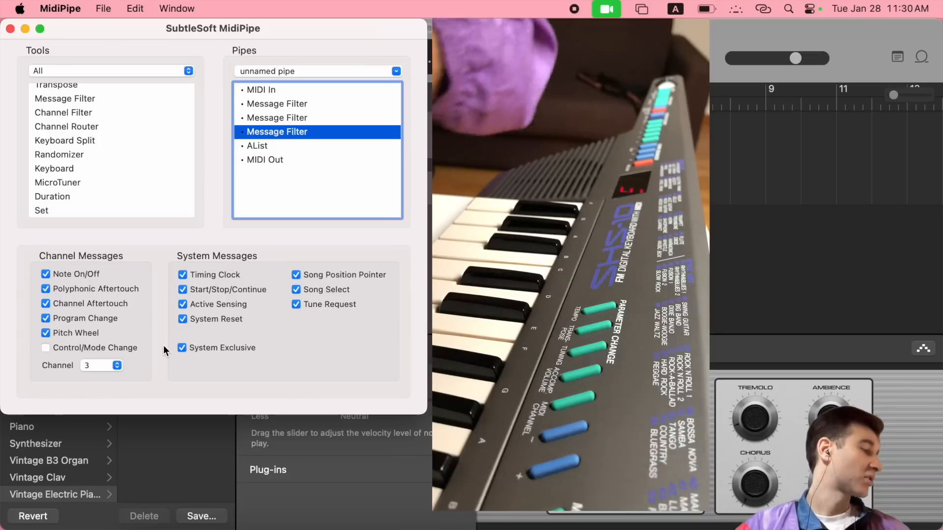
{"action": "left_click", "coordinate": [255, 146]}
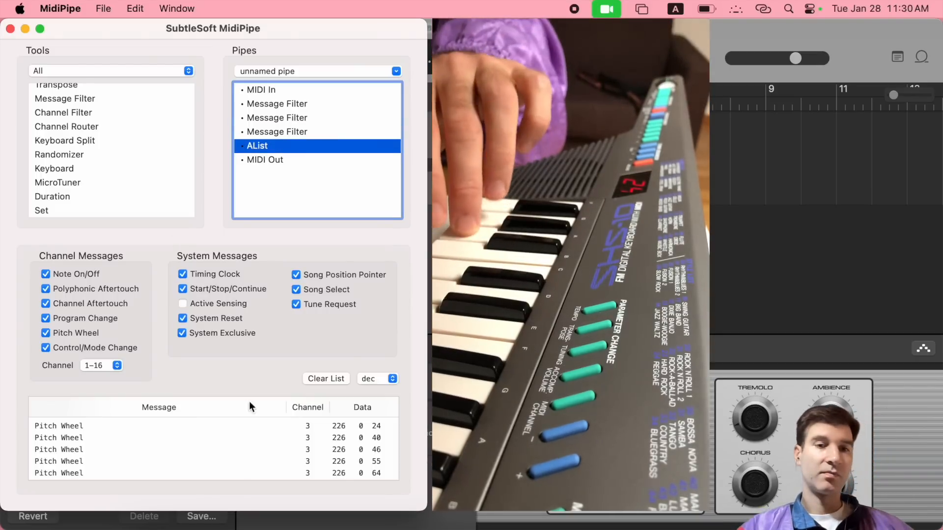
{"action": "left_click", "coordinate": [322, 379]}
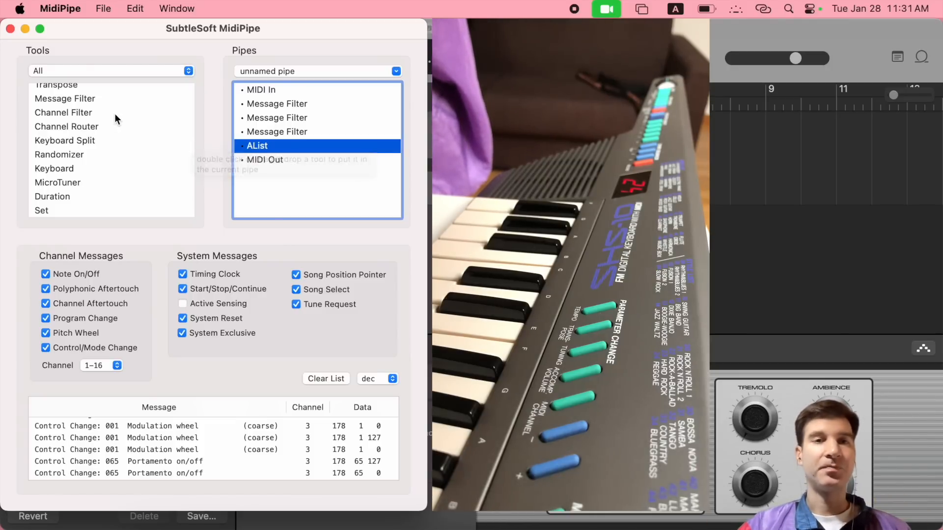
Review the settings of the Channel Router and Keyboard Split tools and look through the remaining available tools.
{"action": "scroll", "coordinate": [114, 114], "scroll_direction": "up", "scroll_amount": 2}
{"action": "left_click", "coordinate": [75, 157]}
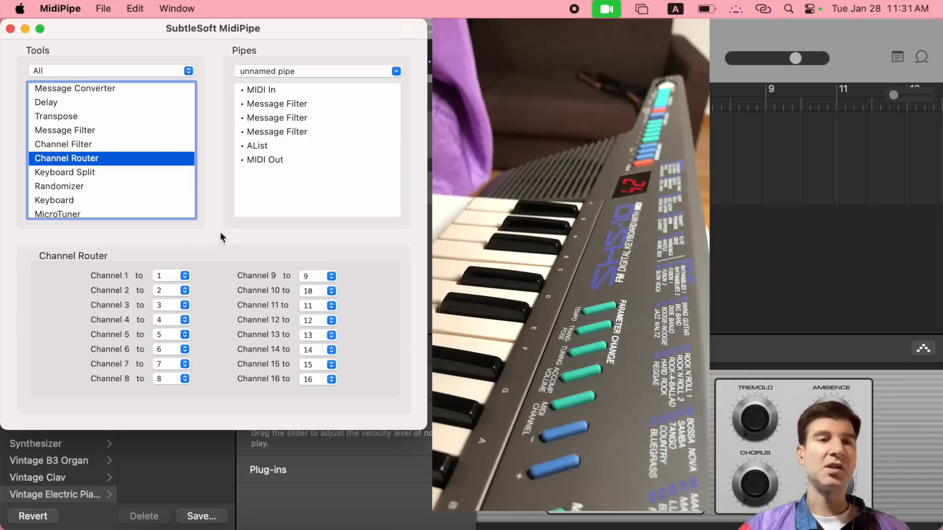
{"action": "left_click", "coordinate": [81, 172]}
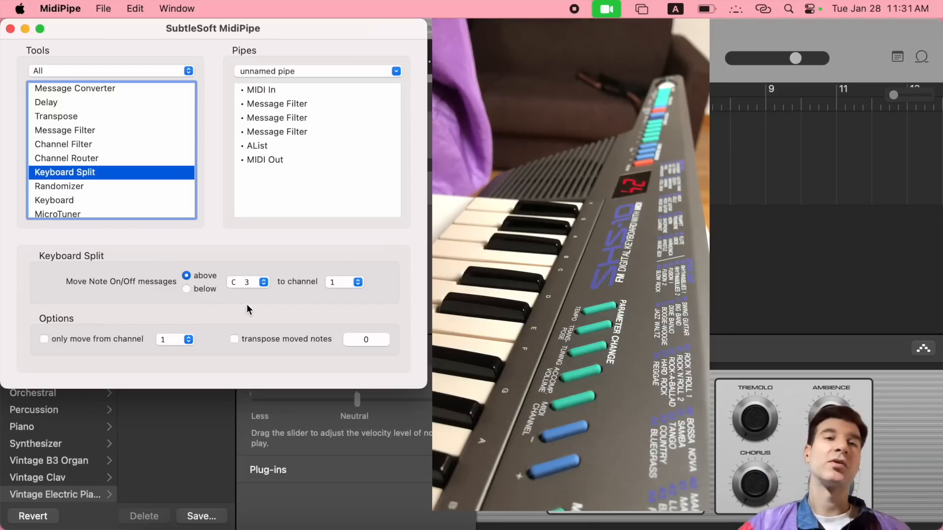
{"action": "scroll", "coordinate": [132, 166], "scroll_direction": "down", "scroll_amount": 1}
{"action": "scroll", "coordinate": [131, 166], "scroll_direction": "down", "scroll_amount": 10}
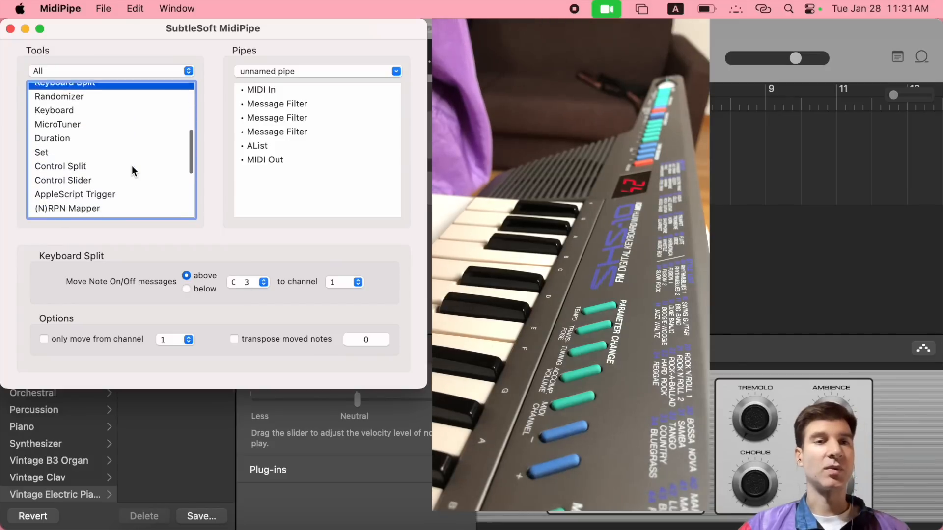
{"action": "scroll", "coordinate": [96, 212], "scroll_direction": "down", "scroll_amount": 2}
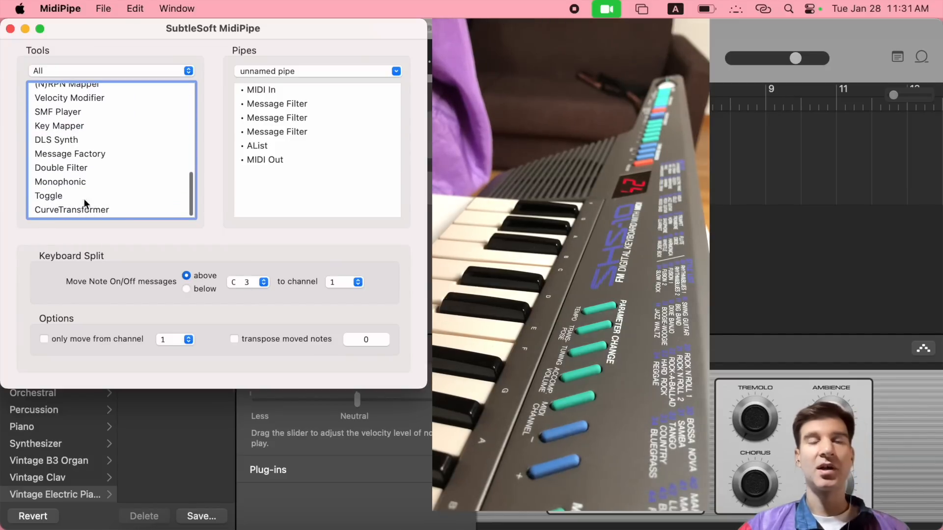